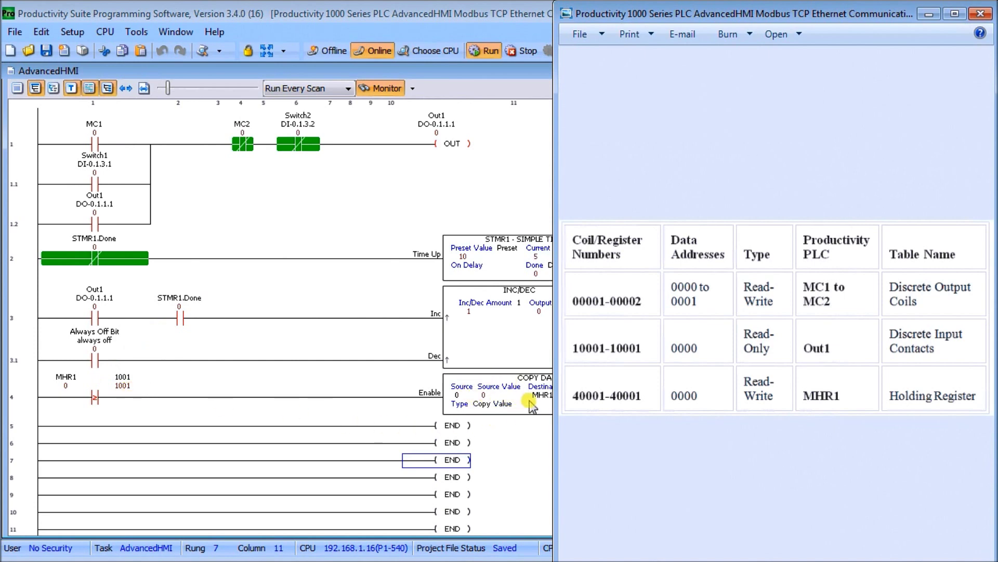
# Open the tag database, move its window fully into view and check the Modbus start address of the MHR1 integer tag
pyautogui.click(346, 227)
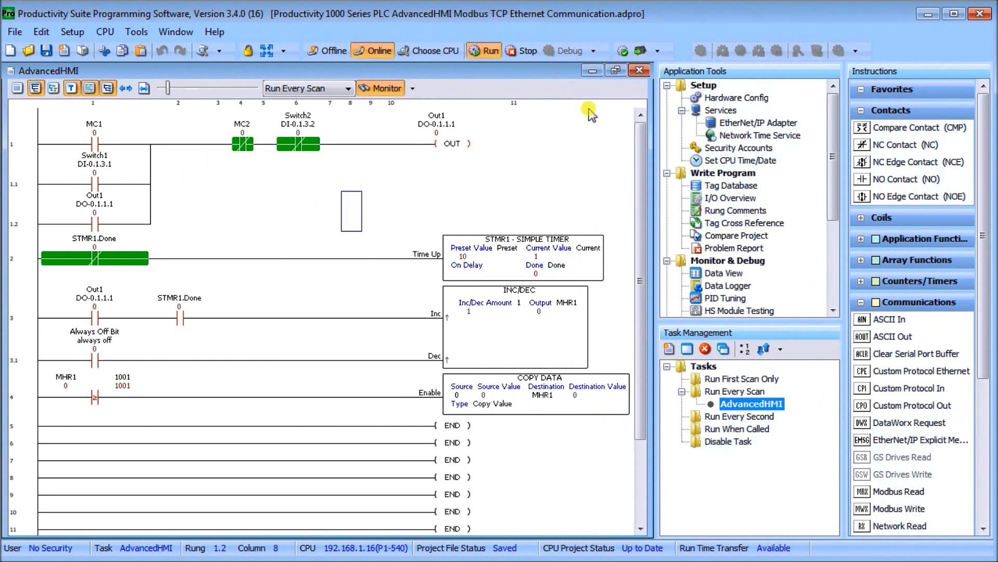
pyautogui.doubleClick(734, 185)
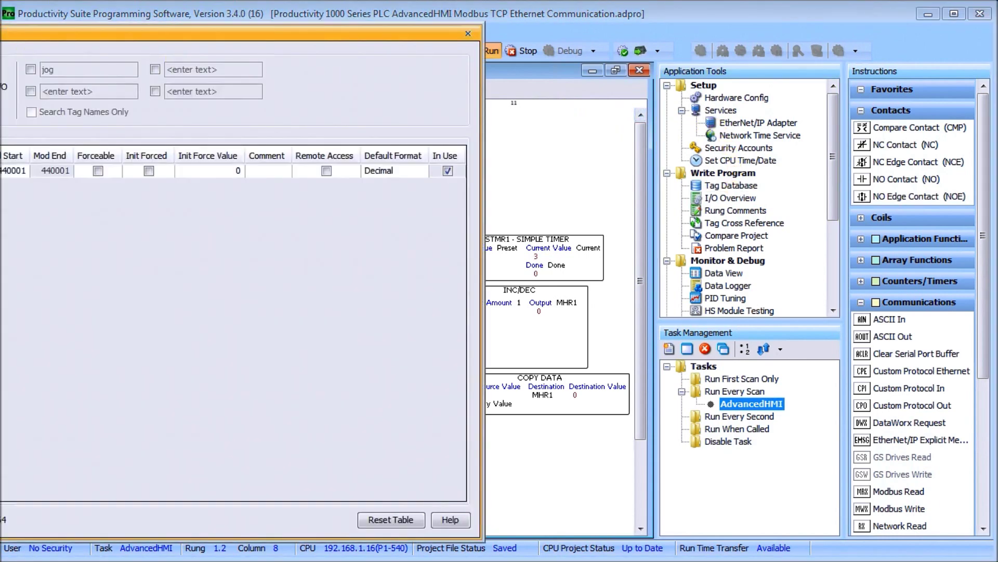
pyautogui.moveTo(175, 34); pyautogui.dragTo(386, 23)
pyautogui.moveTo(54, 29); pyautogui.dragTo(311, 26)
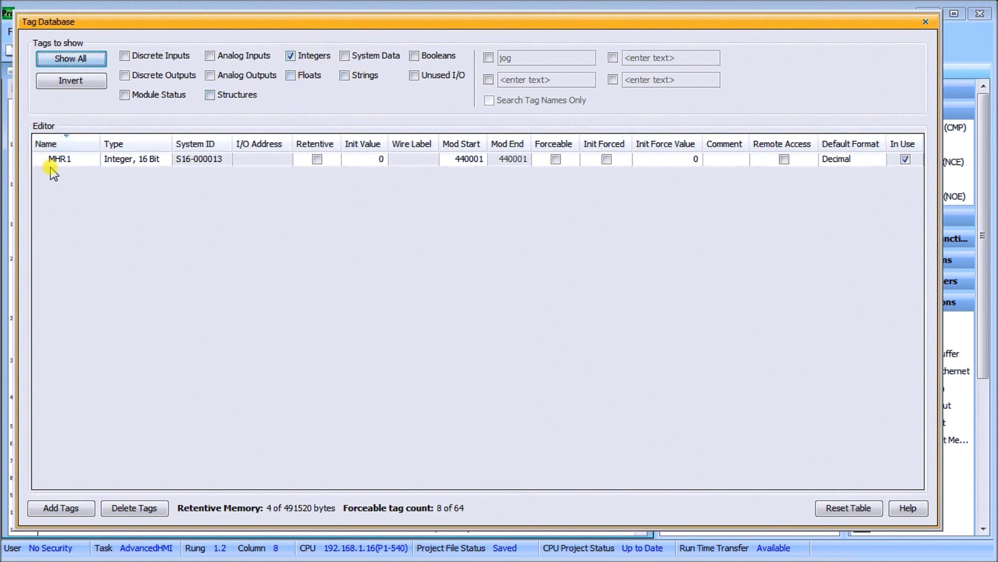
pyautogui.click(469, 160)
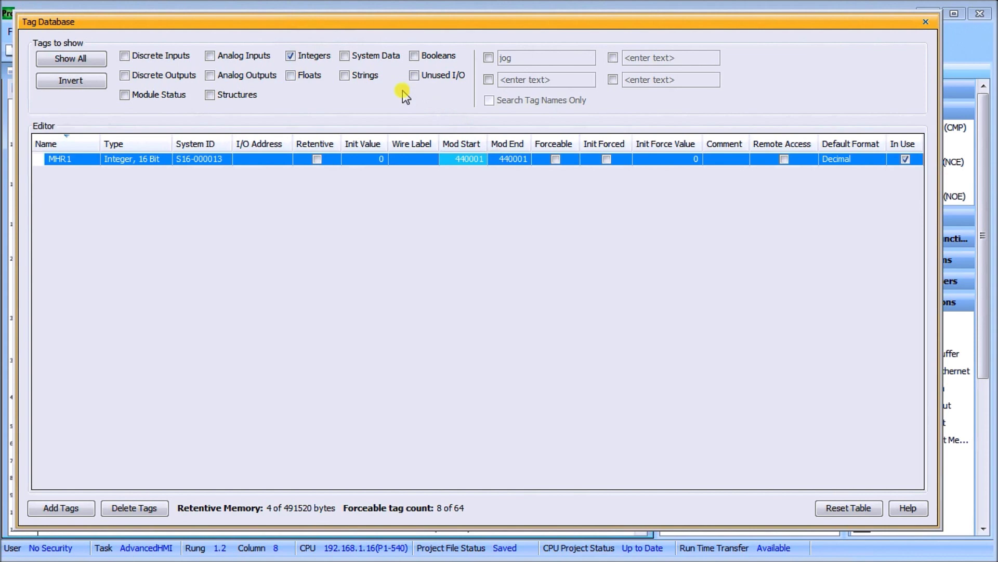
# Include Booleans and Discrete Outputs in the tag list, check the Modbus addresses of MC1, MC2 and Out1, and close the database
pyautogui.click(416, 57)
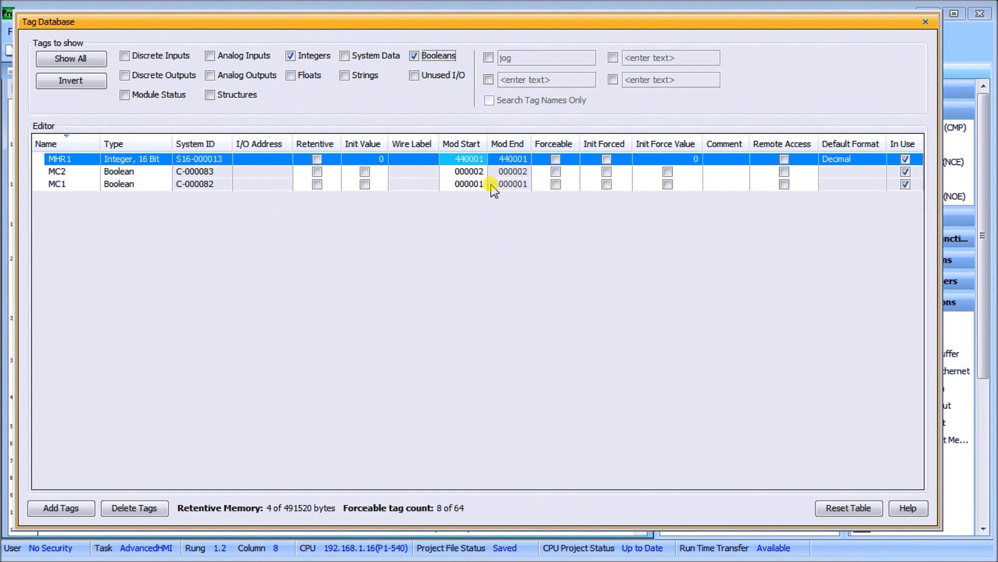
pyautogui.click(125, 76)
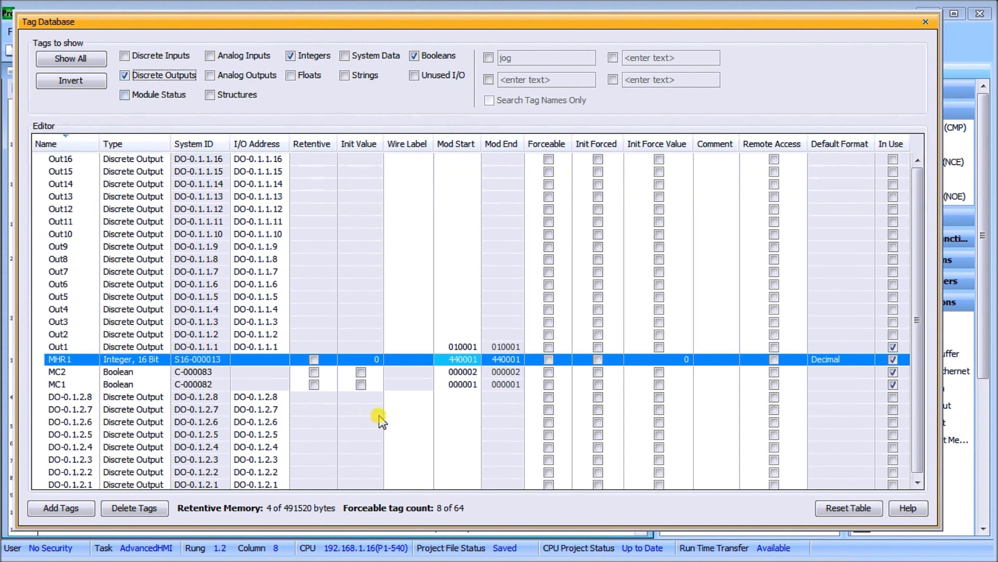
pyautogui.click(73, 348)
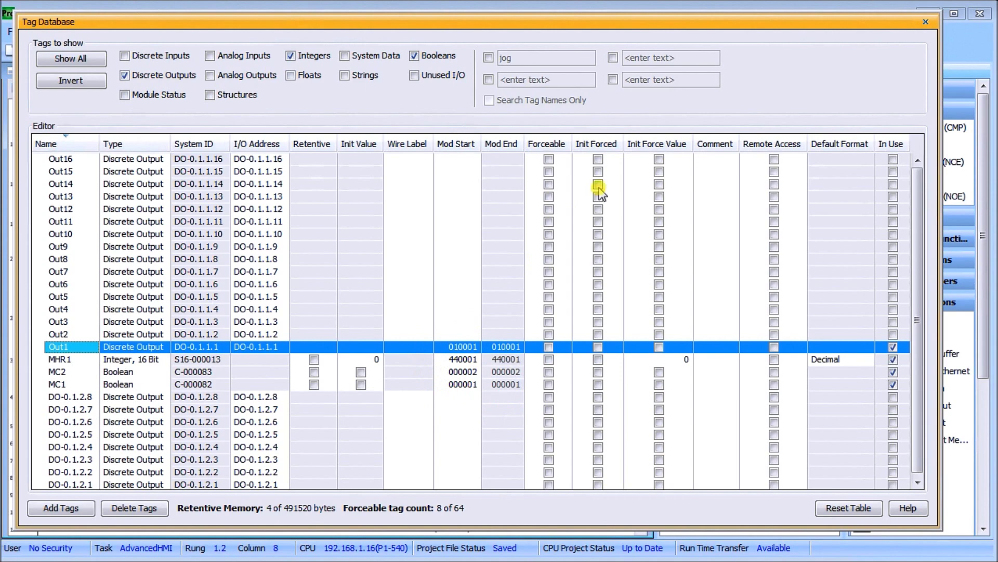
pyautogui.click(928, 22)
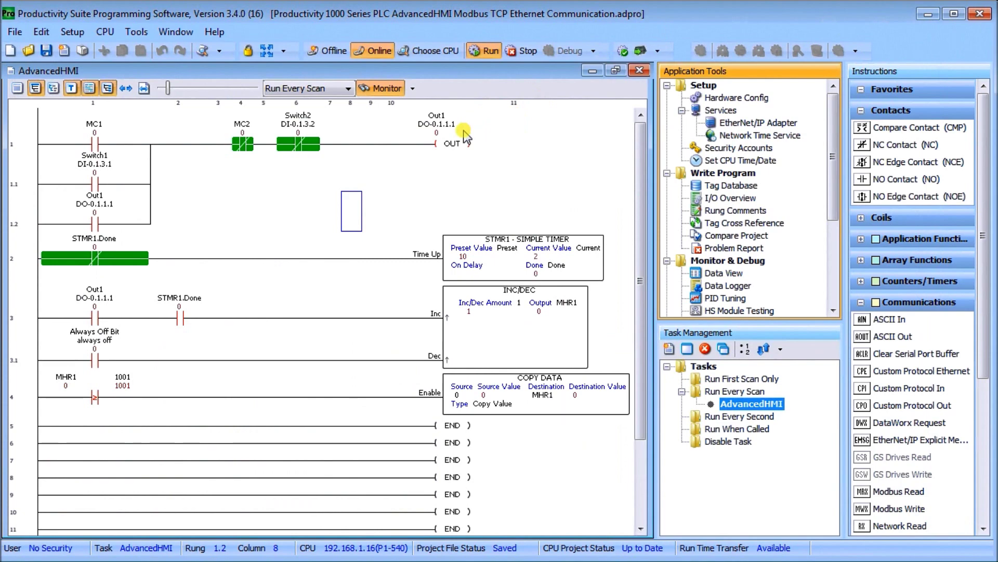
# Review the Ethernet port settings of the P1-540 CPU in the hardware configuration, including IP address and Modbus TCP port, and close it
pyautogui.click(723, 99)
pyautogui.doubleClick(724, 101)
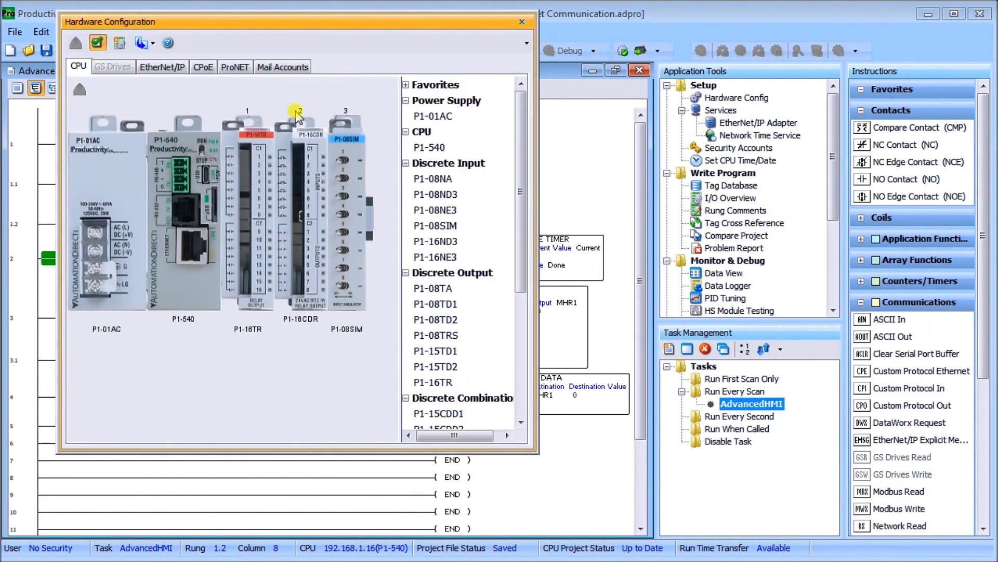
pyautogui.click(174, 218)
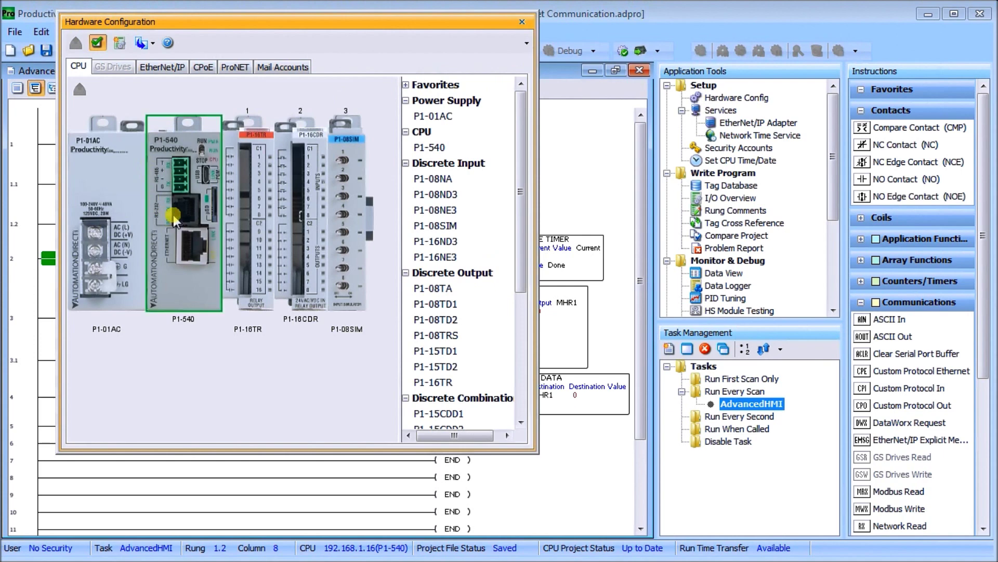
pyautogui.doubleClick(175, 208)
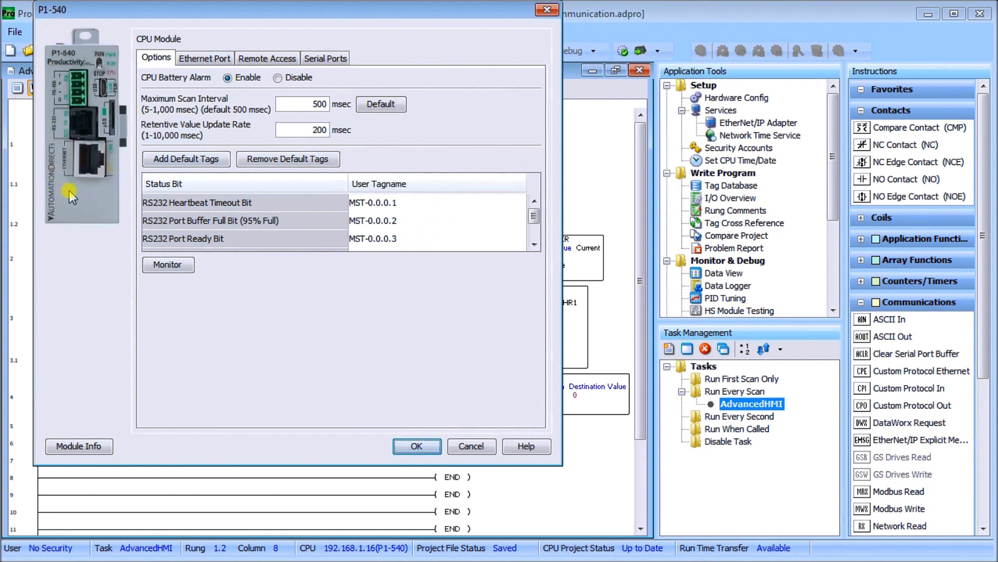
pyautogui.click(202, 58)
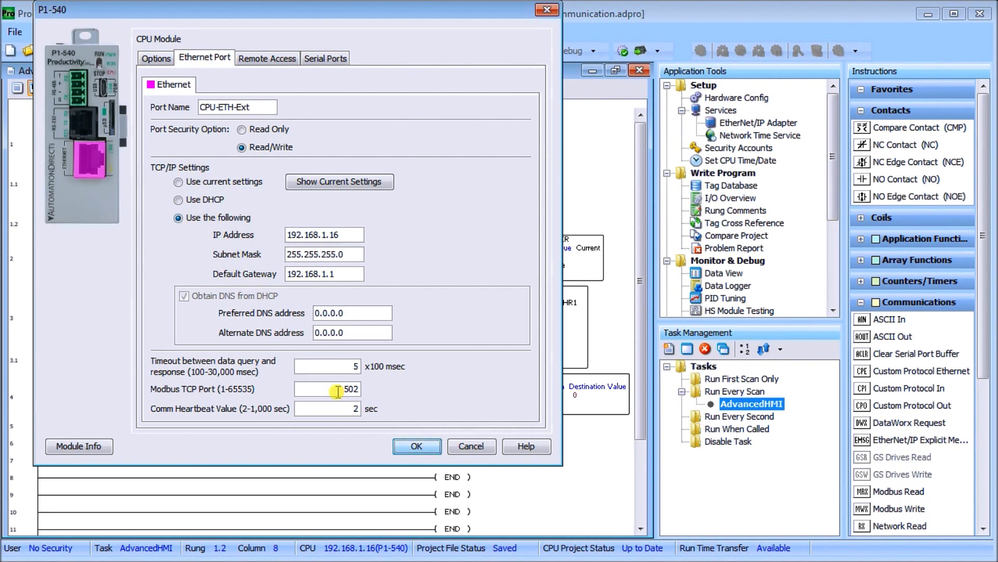
pyautogui.click(416, 447)
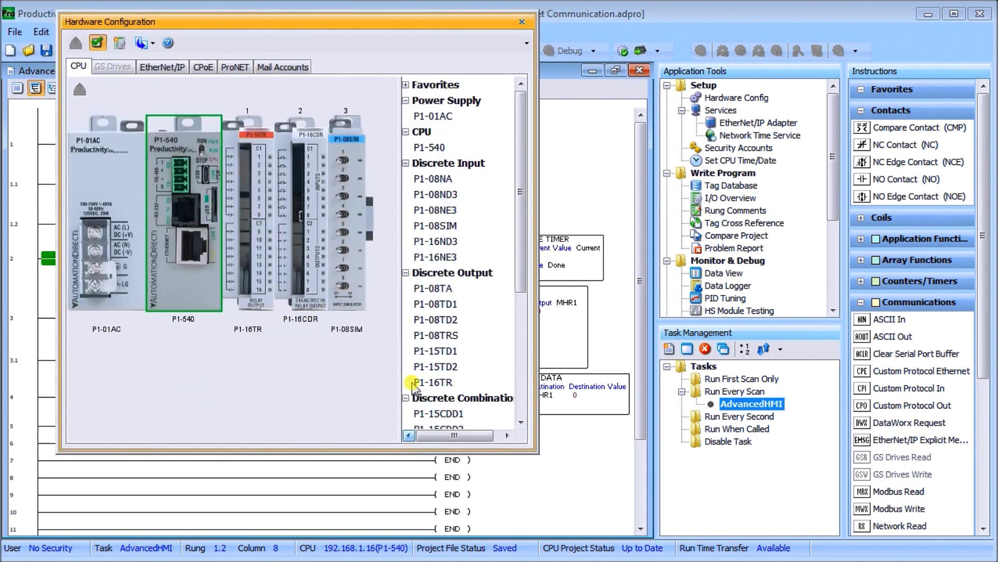
pyautogui.click(523, 22)
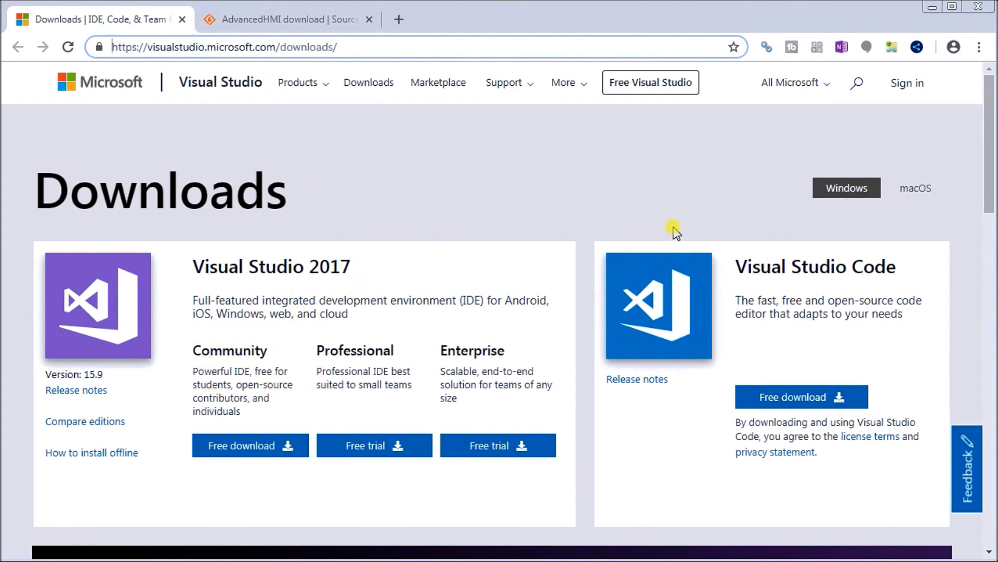
# View the AdvancedHMI download page on SourceForge and minimize the browser
pyautogui.click(261, 21)
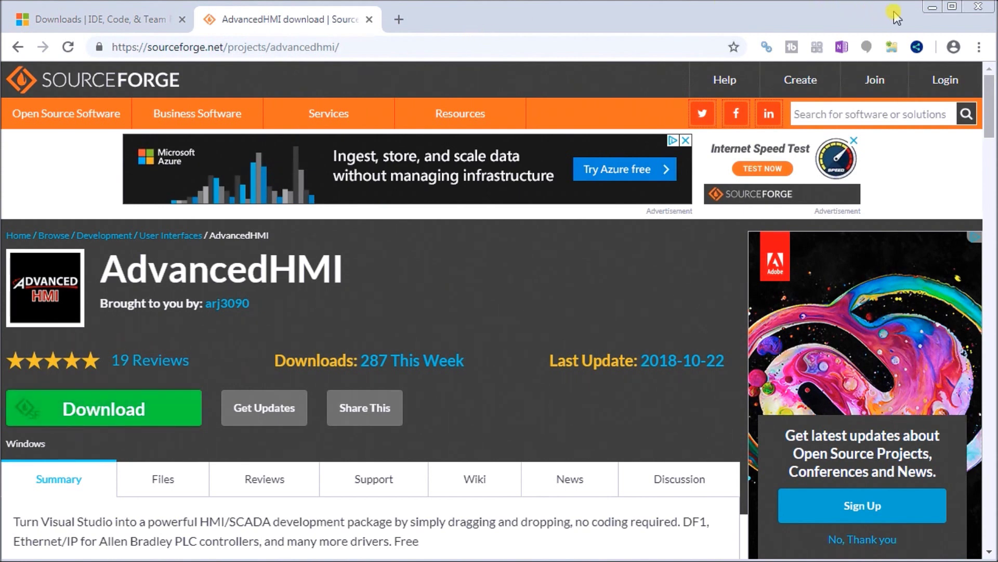
pyautogui.click(933, 7)
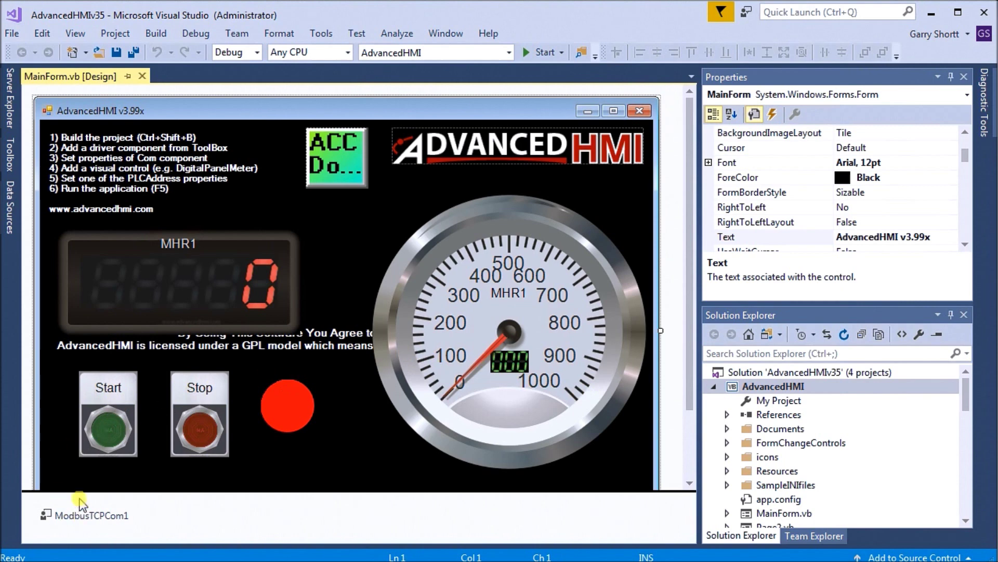
# In Visual Studio, examine the ModbusTCPCom1 driver's connection properties and the PLC address properties of the MHR1 panel meter and gauge
pyautogui.click(98, 516)
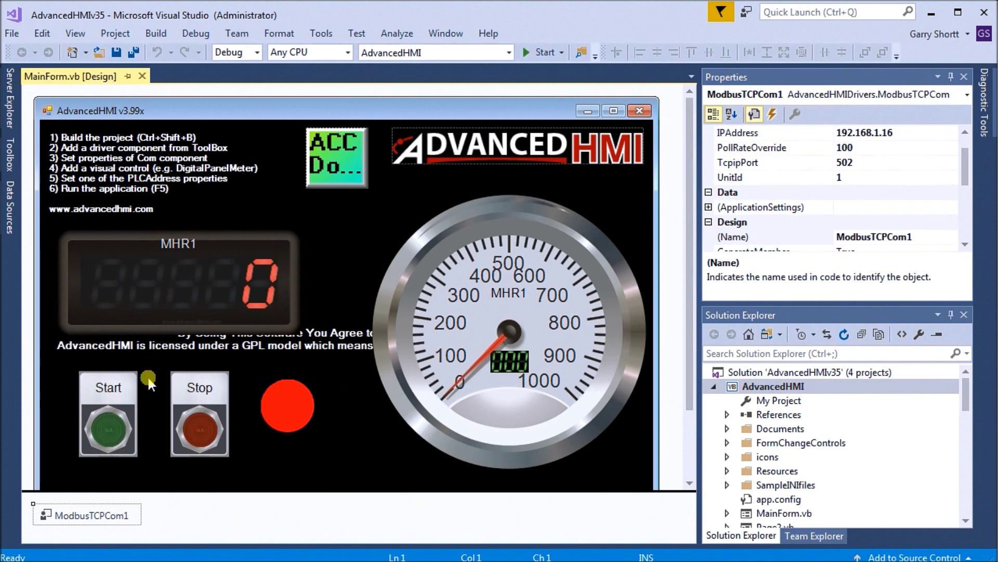
pyautogui.click(129, 284)
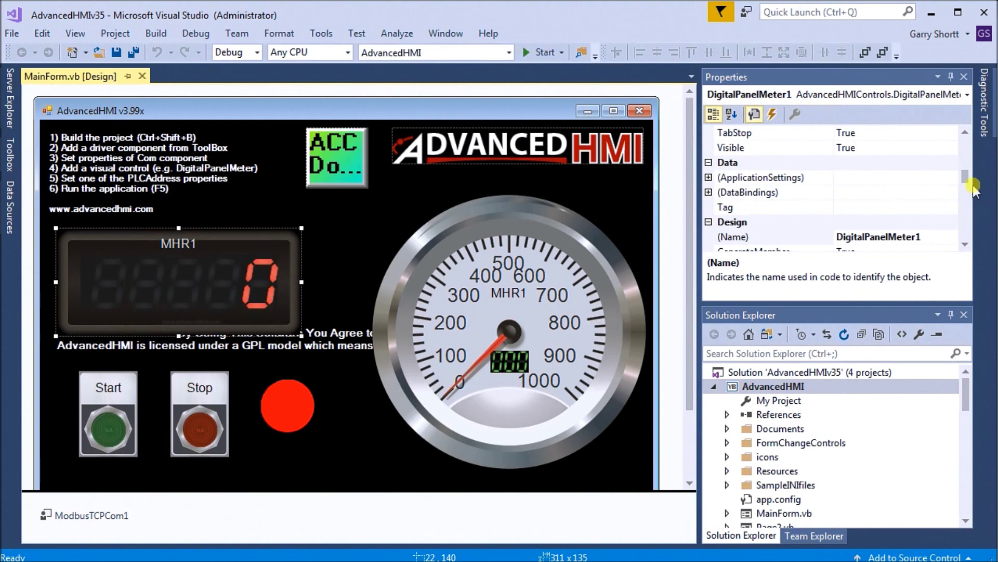
pyautogui.moveTo(965, 180); pyautogui.dragTo(966, 230)
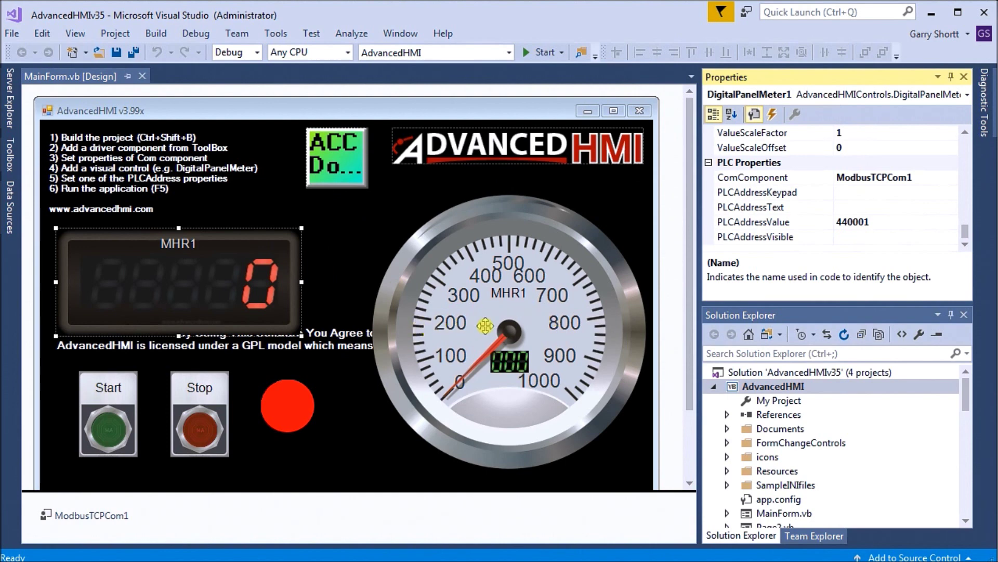
pyautogui.click(485, 326)
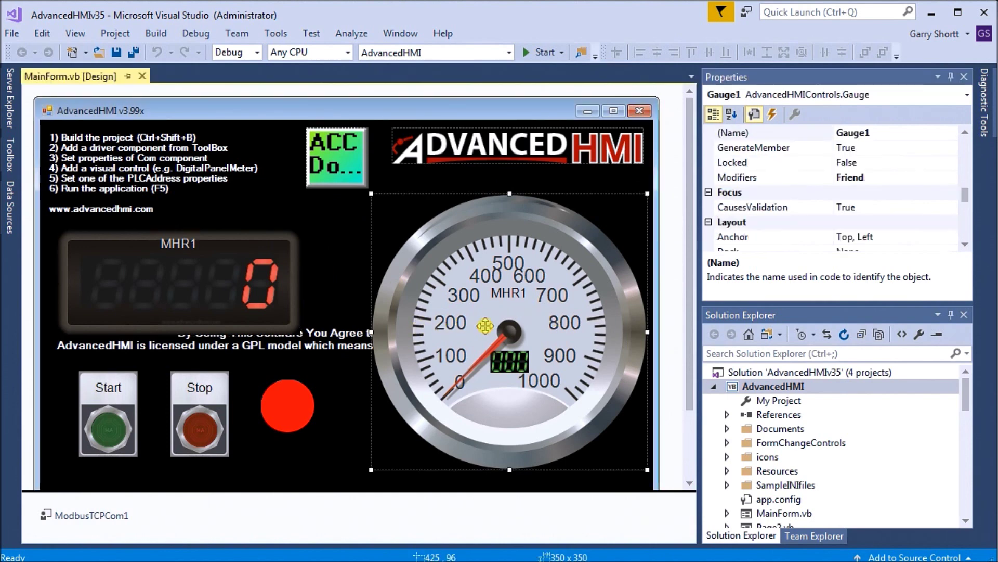
pyautogui.moveTo(962, 192); pyautogui.dragTo(961, 227)
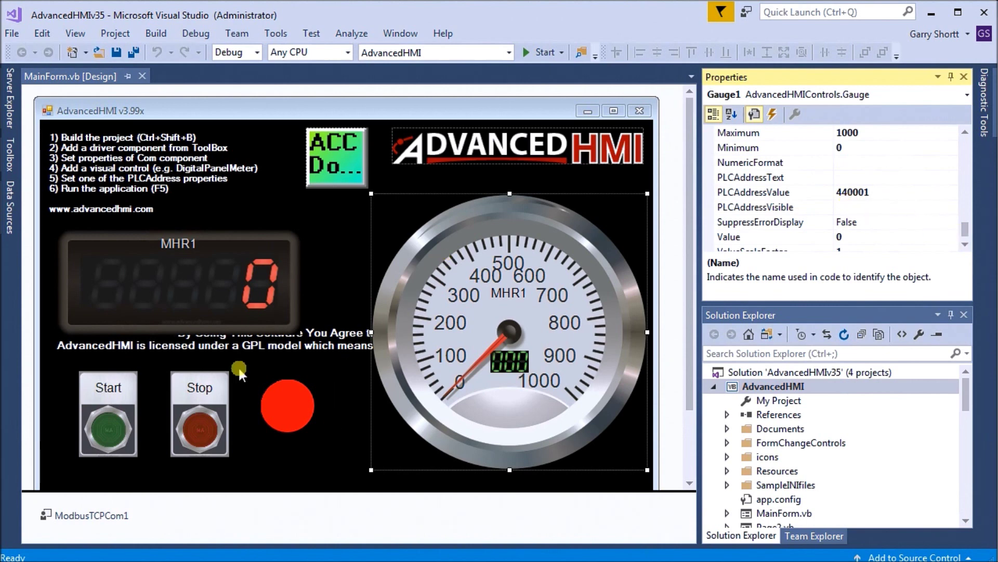
# Examine the PLC address properties of the Start button, the Stop button and the round indicator
pyautogui.click(114, 377)
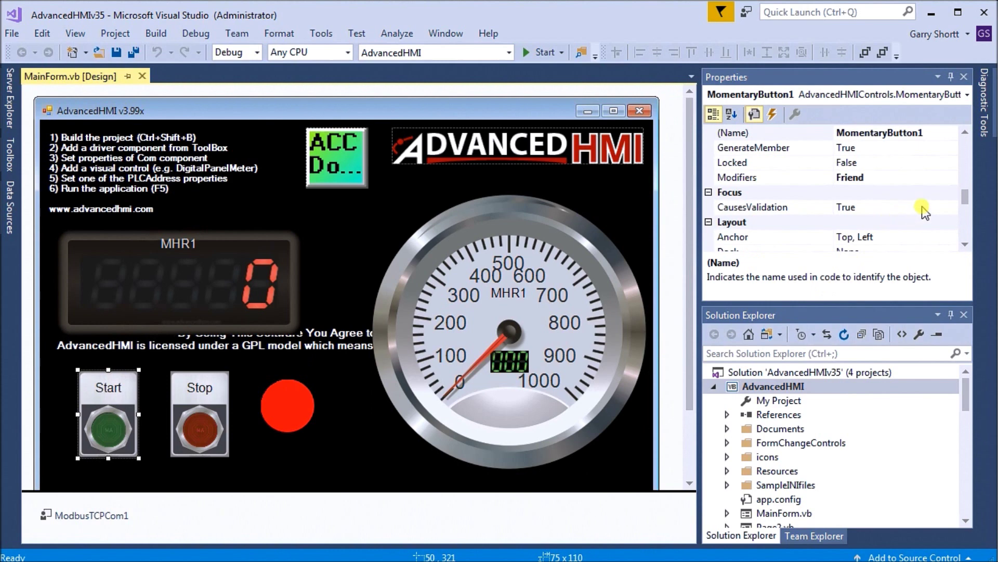
pyautogui.moveTo(965, 203); pyautogui.dragTo(964, 237)
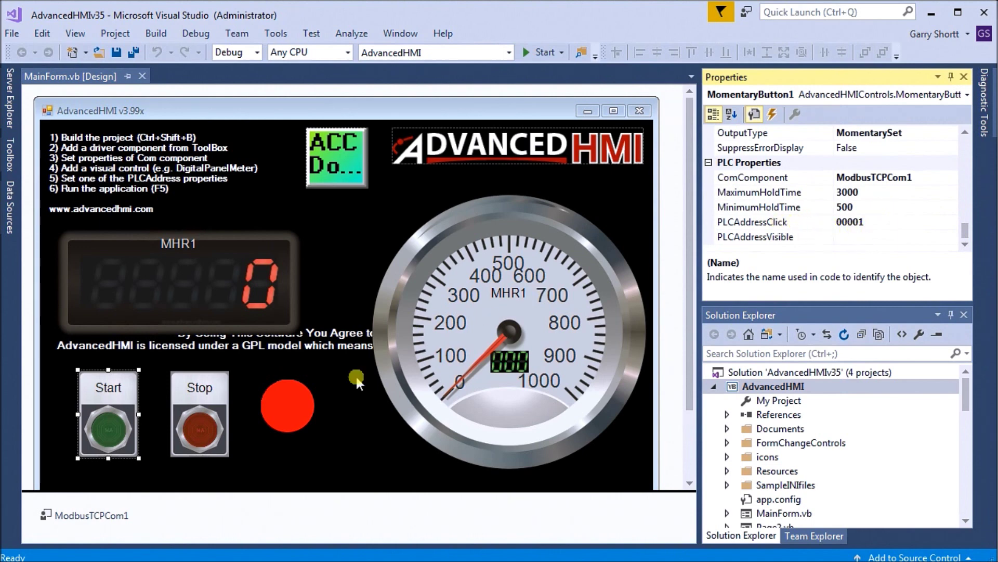
pyautogui.click(202, 384)
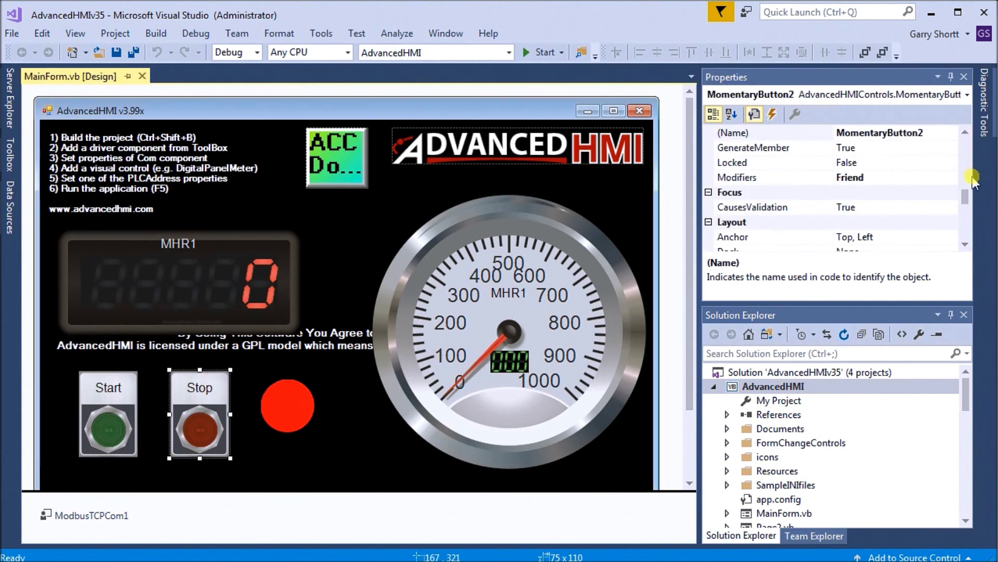
pyautogui.moveTo(966, 197); pyautogui.dragTo(965, 224)
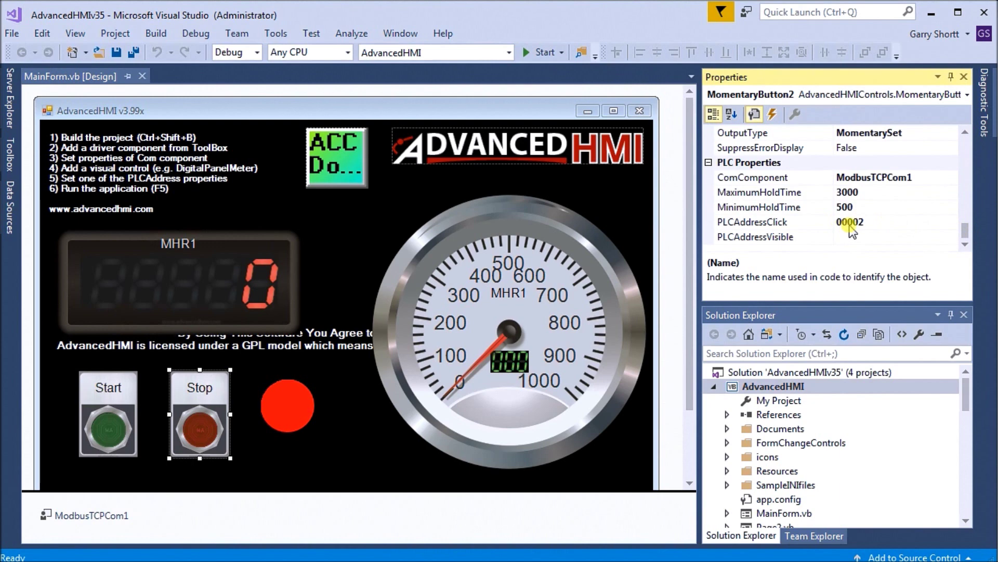
pyautogui.click(284, 392)
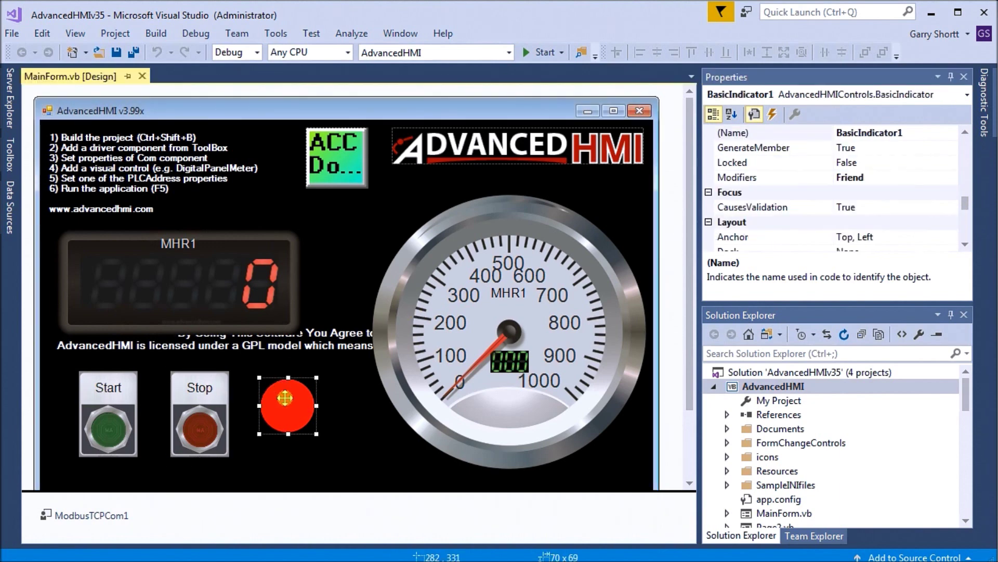
pyautogui.moveTo(970, 197); pyautogui.dragTo(965, 237)
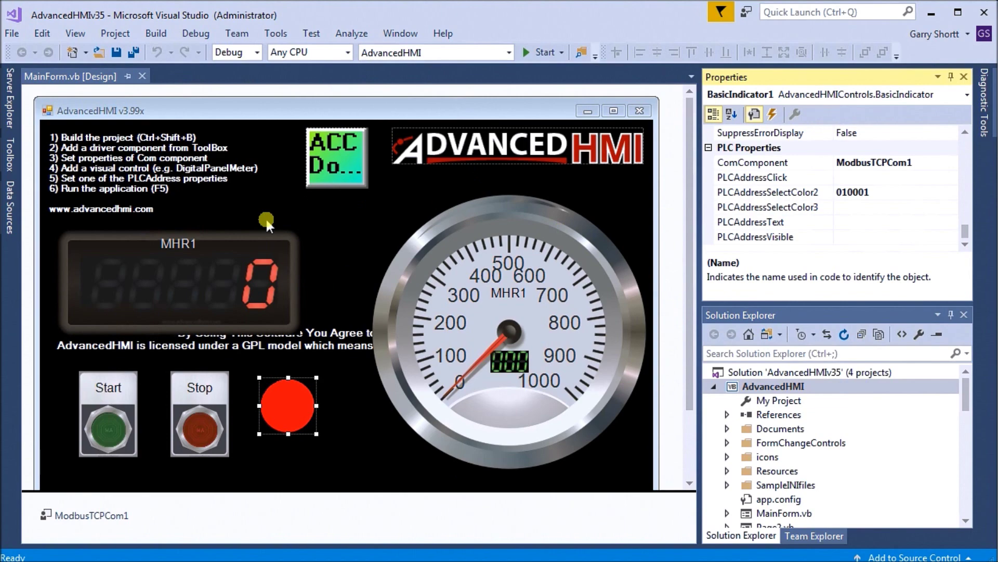
# Run the AdvancedHMI application and test communication with the PLC by alternately operating the Start and Stop buttons
pyautogui.click(539, 52)
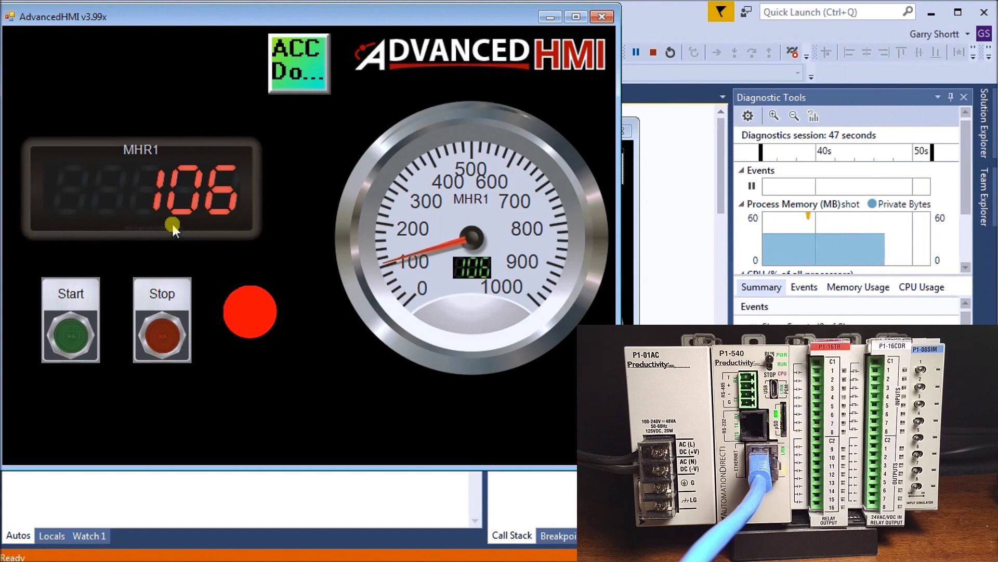
pyautogui.click(74, 337)
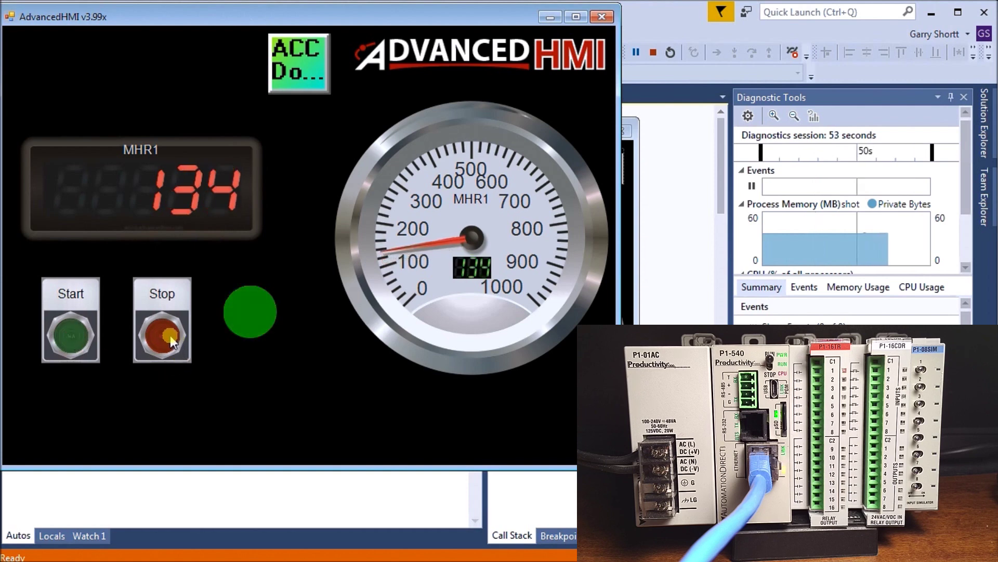
pyautogui.click(166, 337)
pyautogui.click(85, 340)
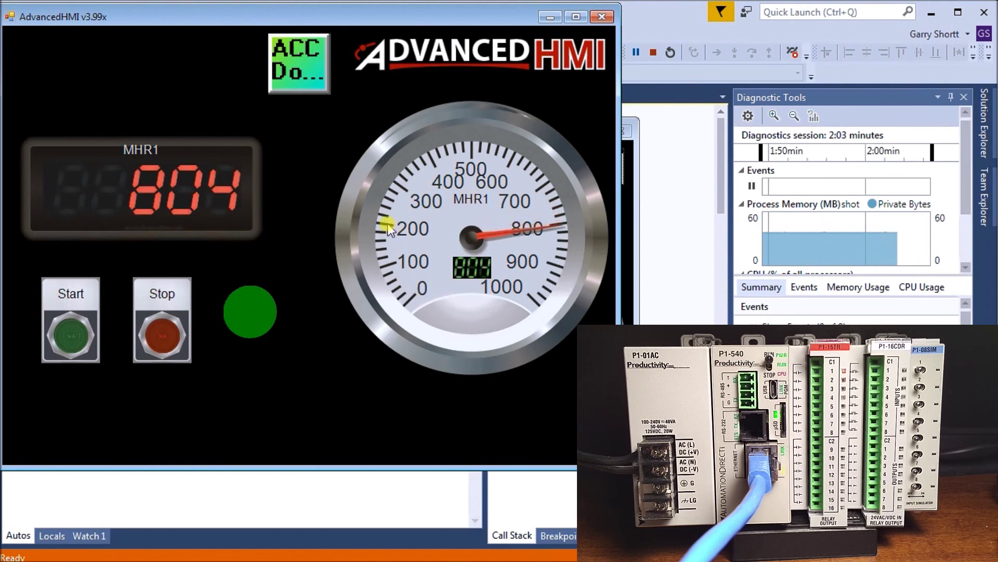
pyautogui.click(154, 334)
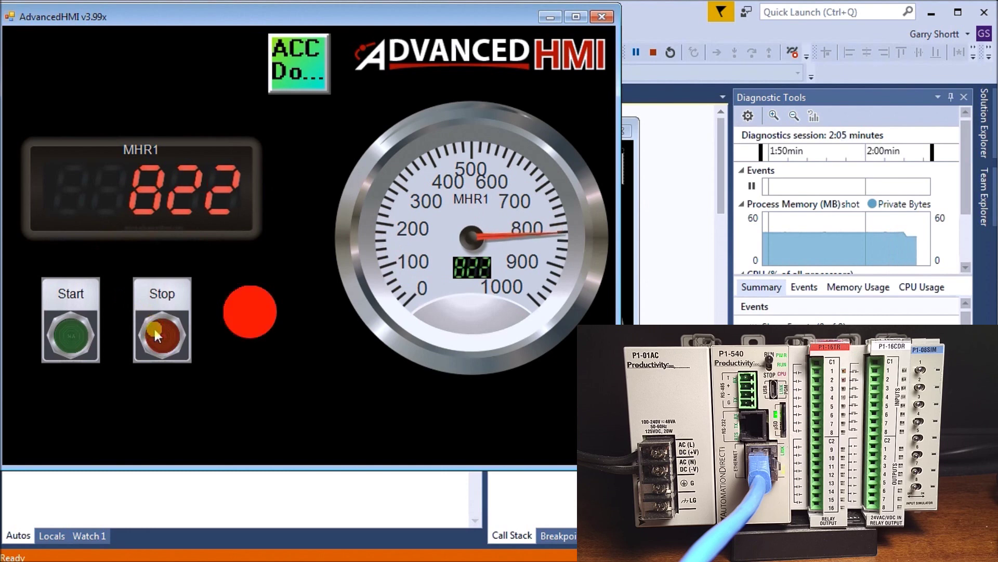
pyautogui.click(64, 344)
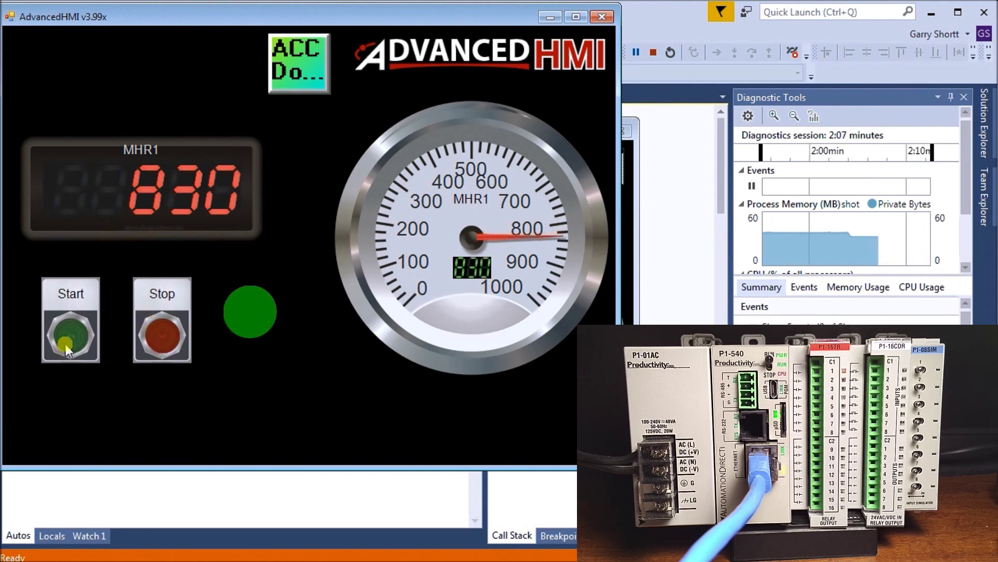